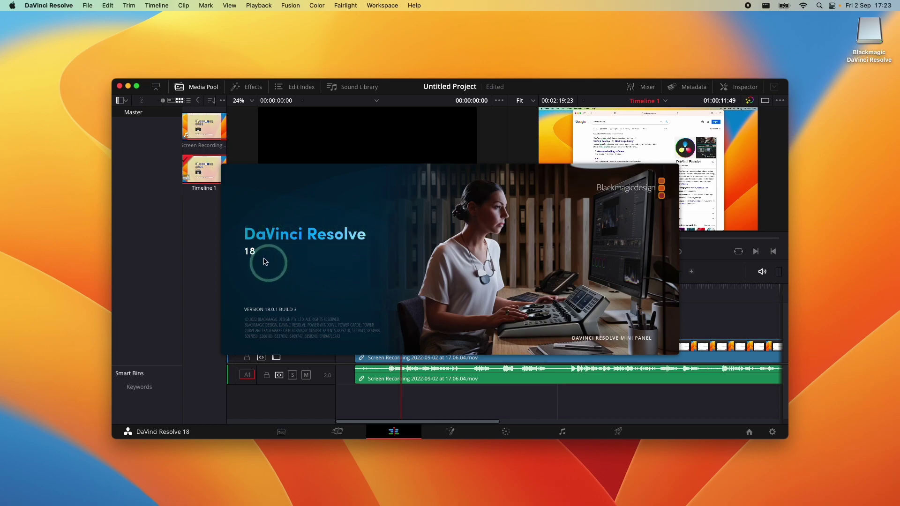
Close the version 18 splash and scrub the playhead forward through the recorded clip.
left_click(256, 237)
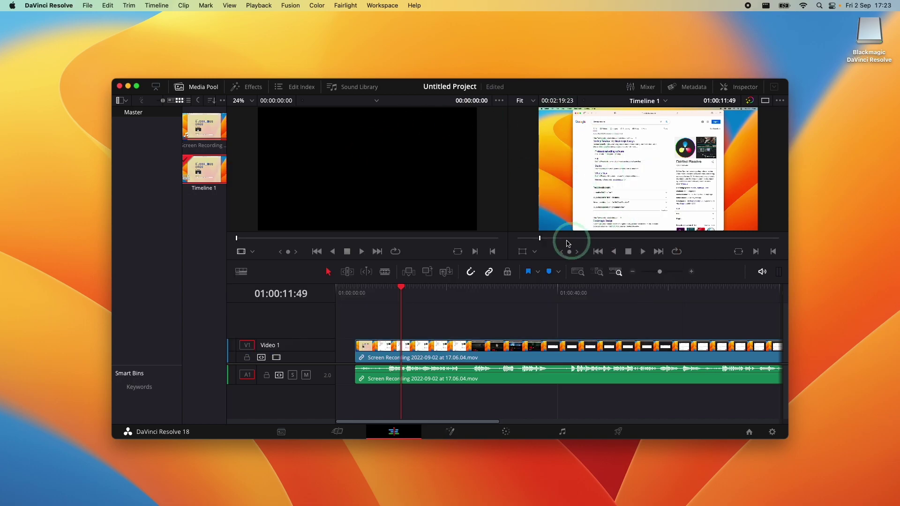
left_click(483, 317)
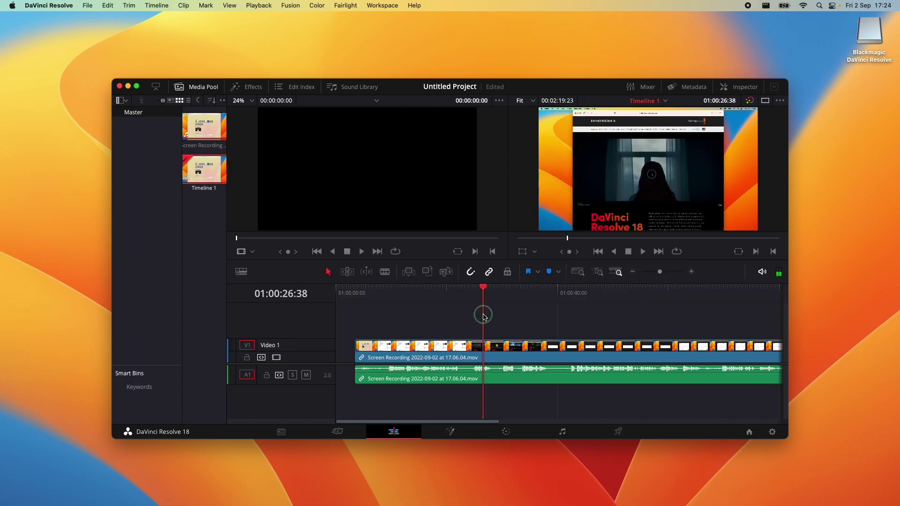
mouse_move(483, 315)
left_mouse_down()
mouse_move(576, 322)
mouse_move(577, 303)
mouse_move(700, 293)
left_mouse_up()
scroll(505, 376, "down", 3)
scroll(506, 375, "up", 3)
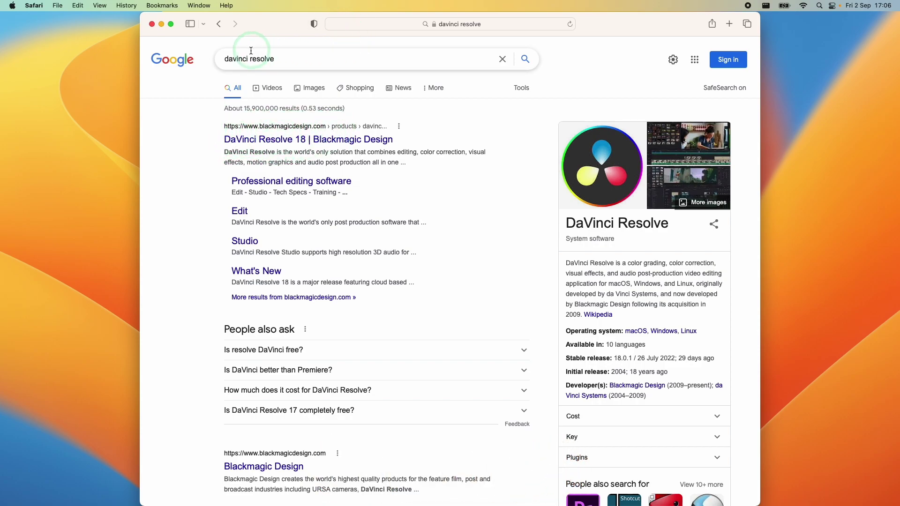
Open the 'DaVinci Resolve 18 | Blackmagic Design' result and show its Free Download Now choices.
left_click_drag(299, 55, 221, 58)
left_click(169, 144)
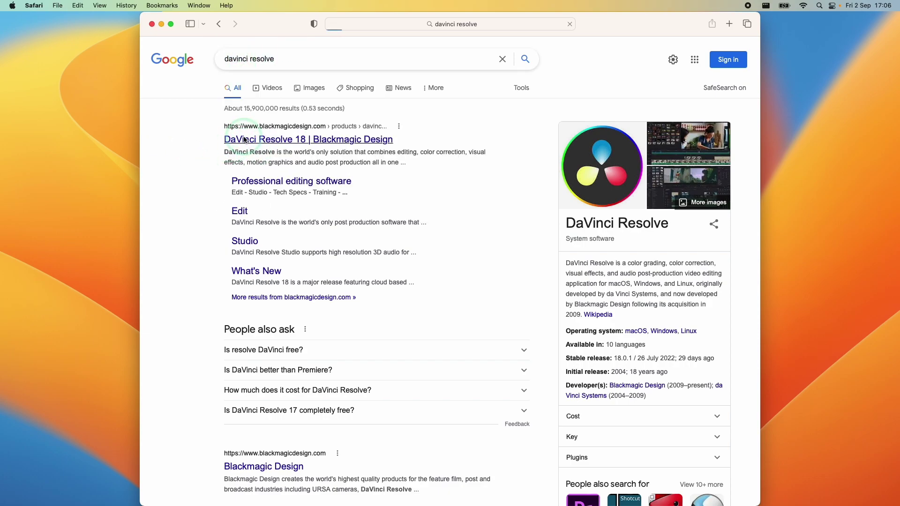
scroll(492, 358, "down", 2)
scroll(489, 364, "down", 3)
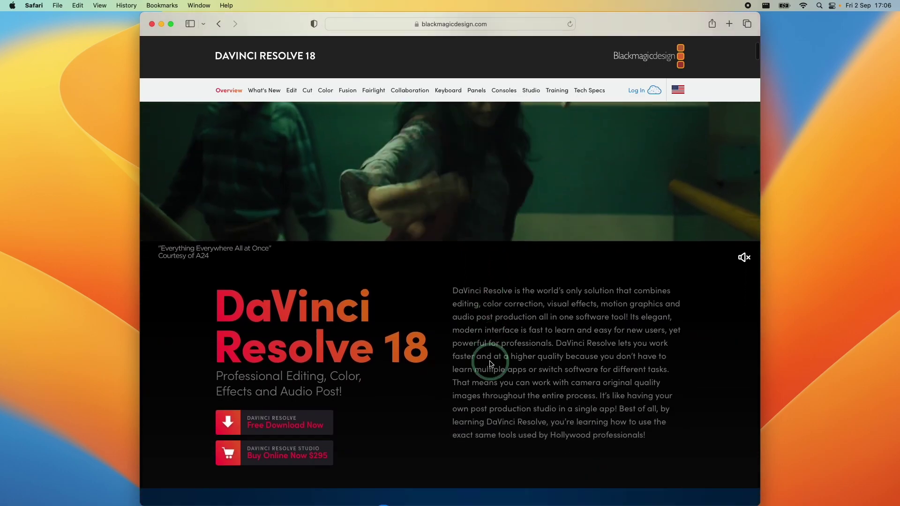
left_click(279, 392)
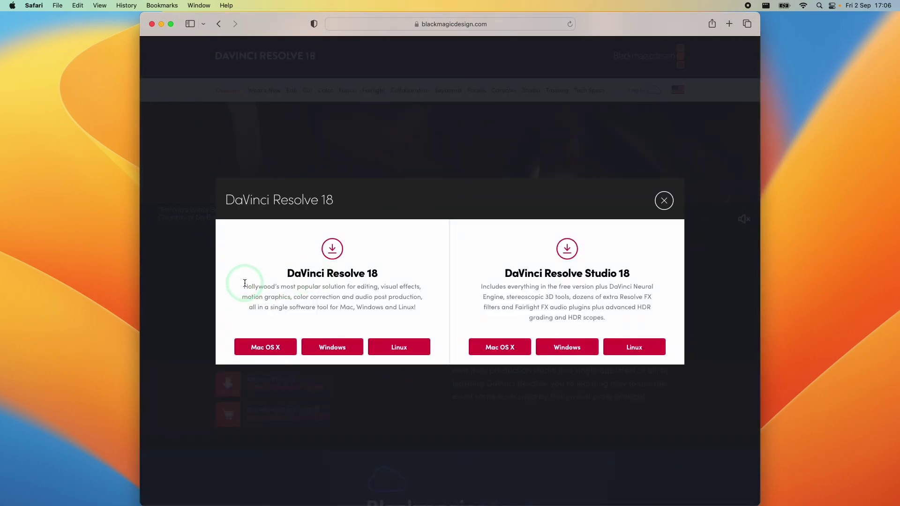
Compare the free and Studio edition descriptions, then pick free DaVinci Resolve 18 for Mac OS X.
left_click_drag(244, 284, 410, 313)
left_click(478, 307)
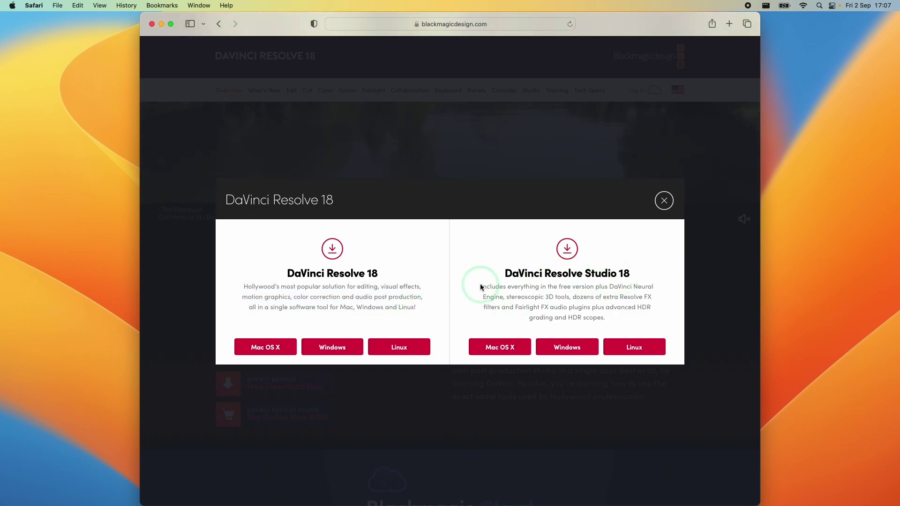
left_click_drag(481, 286, 572, 325)
left_click(573, 325)
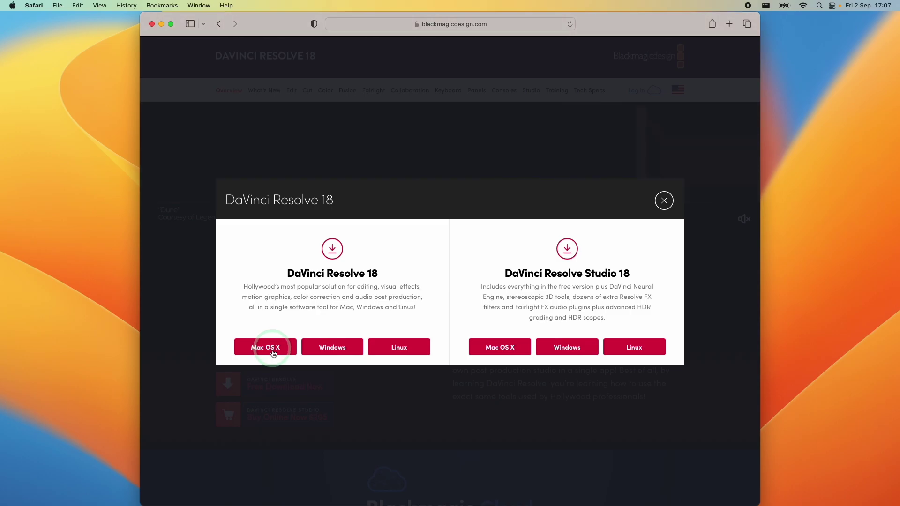
left_click(274, 350)
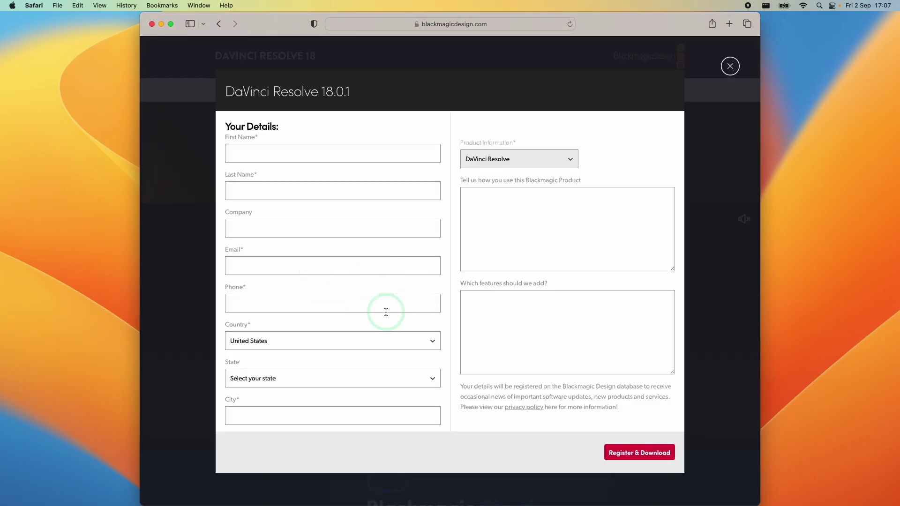
Fill in the DaVinci Resolve 18.0.1 registration fields, keeping United States as the country.
left_click(377, 153)
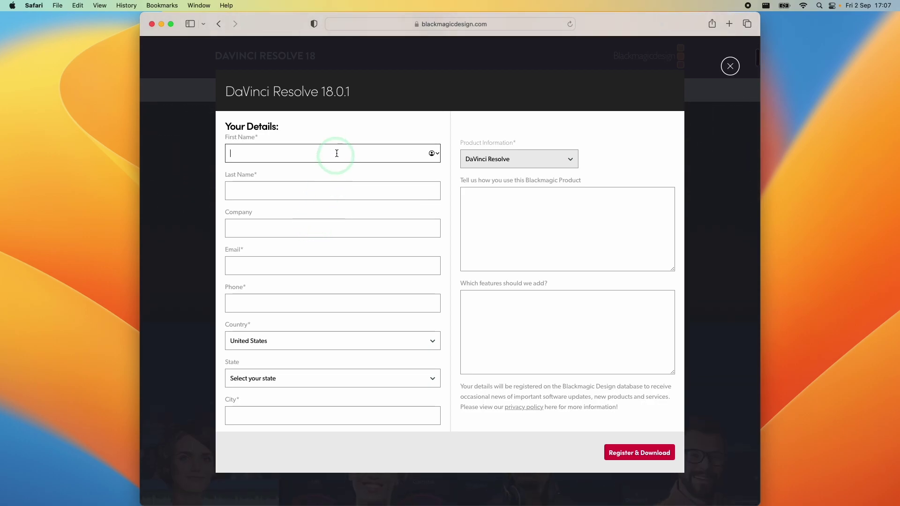
left_click(296, 341)
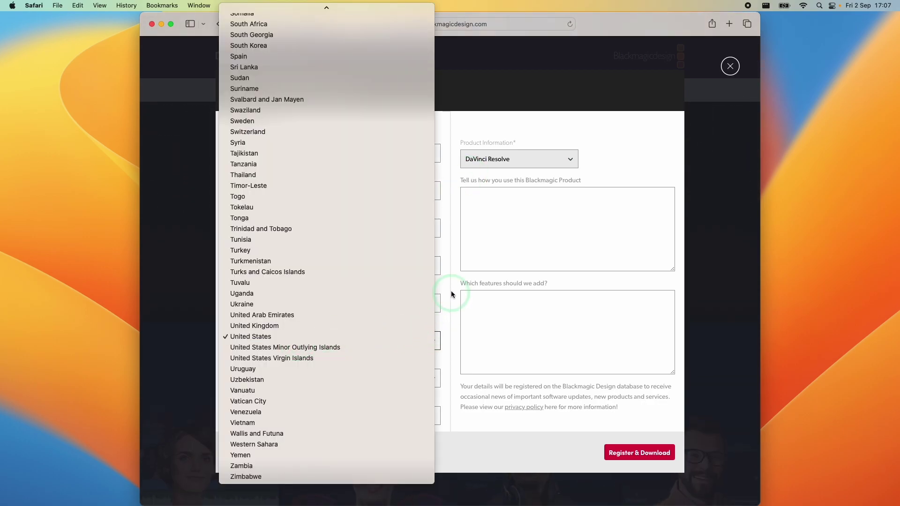
left_click(451, 276)
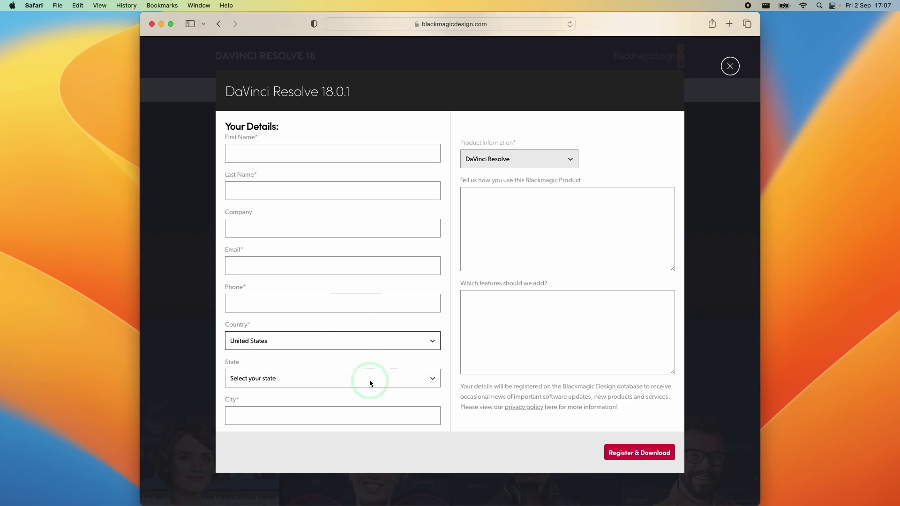
left_click(558, 212)
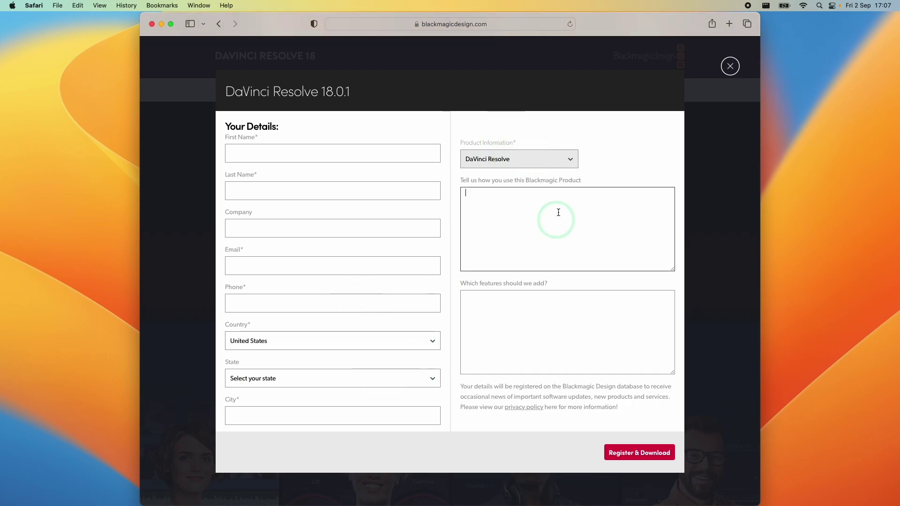
left_click(549, 284)
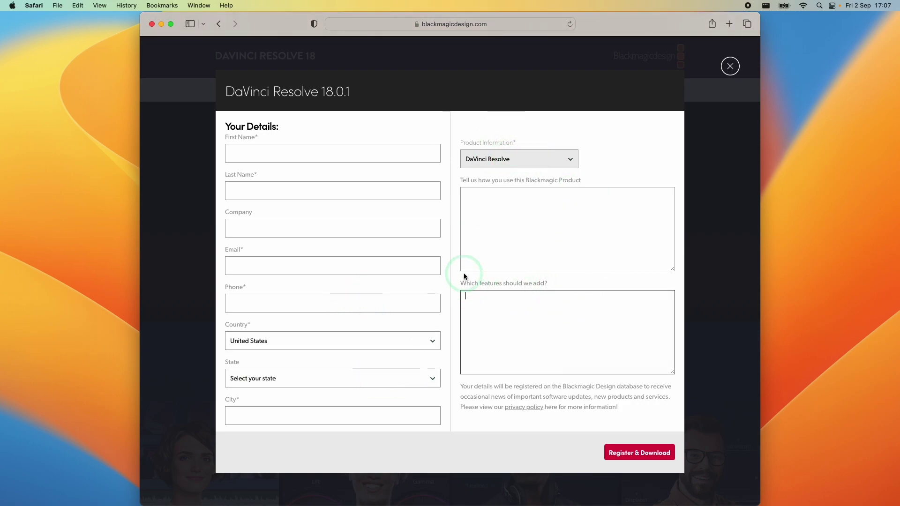
left_click(366, 154)
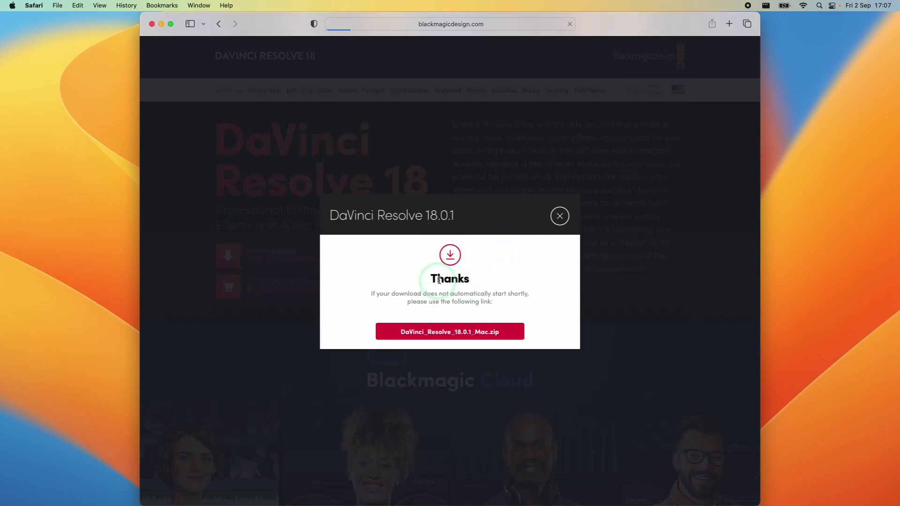
Download DaVinci_Resolve_18.0.1_Mac.zip, allowing the Blackmagic site, and watch its progress in Downloads.
left_click(449, 336)
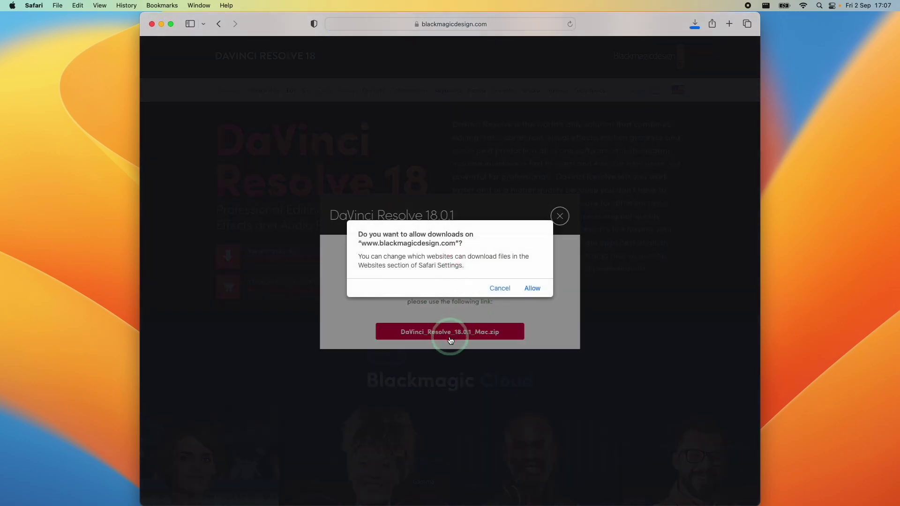
left_click(531, 287)
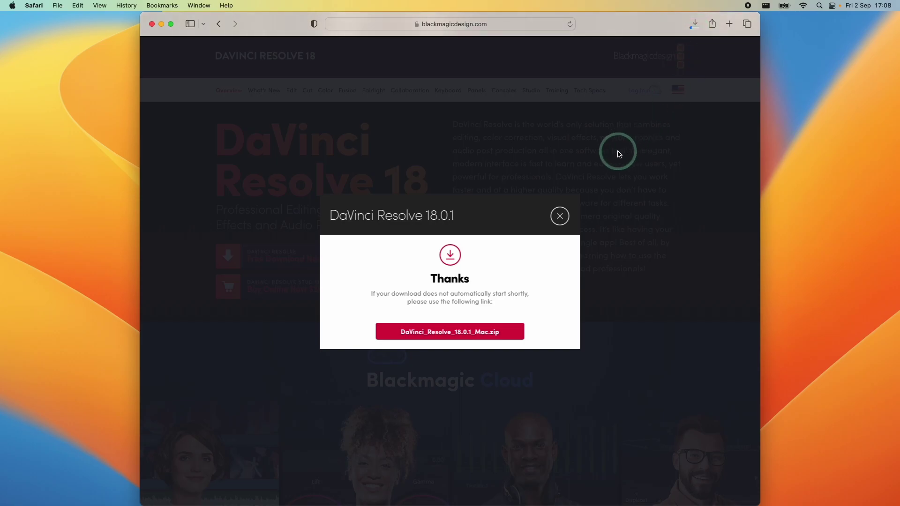
left_click(561, 215)
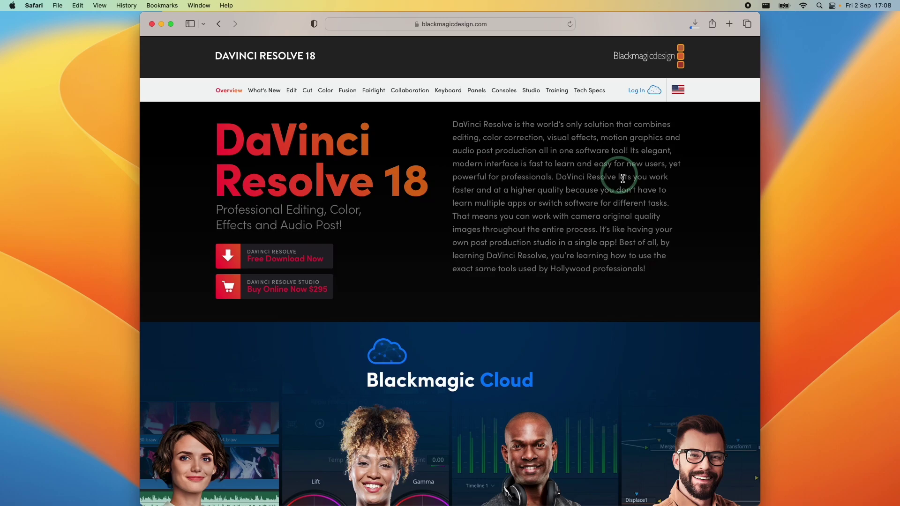
key("alt+super+l")
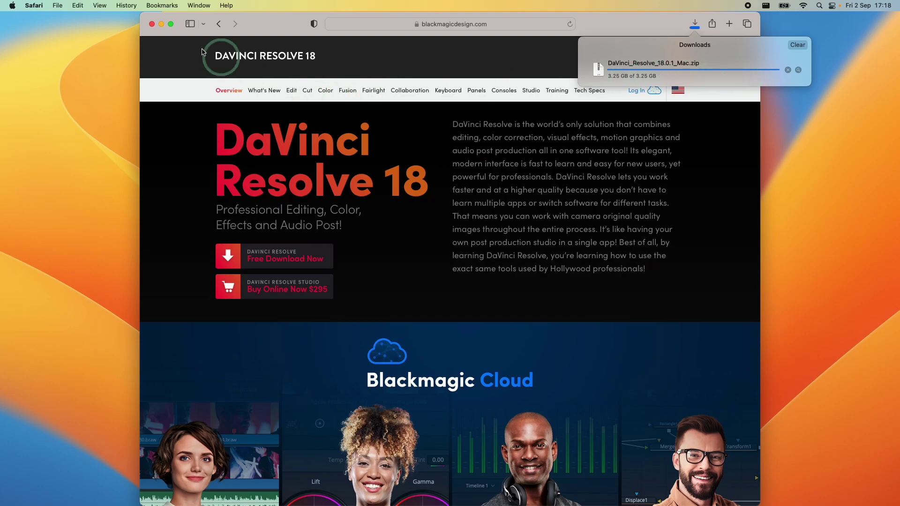
Minimize Safari, then mount DaVinci_Resolve_18.0.1_Mac.dmg from Finder's Downloads to reveal Install Resolve 18.0.1.
left_click(161, 24)
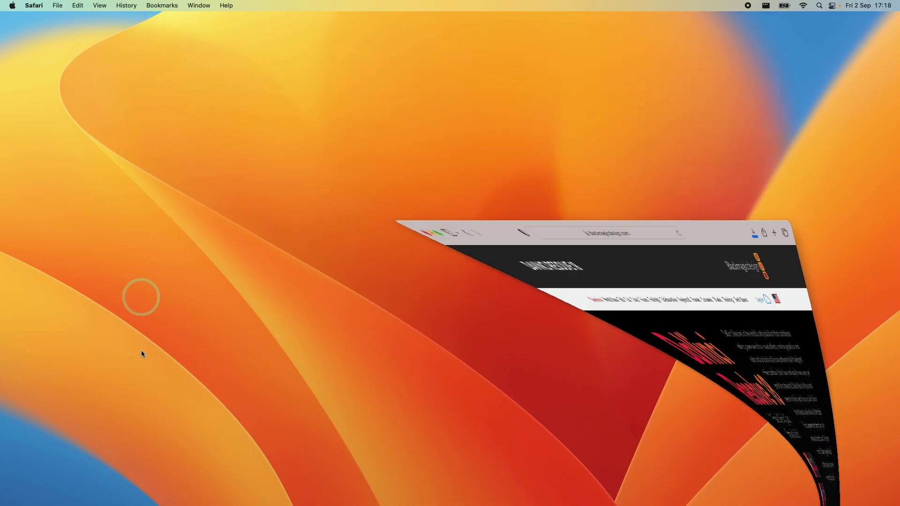
left_click(53, 499)
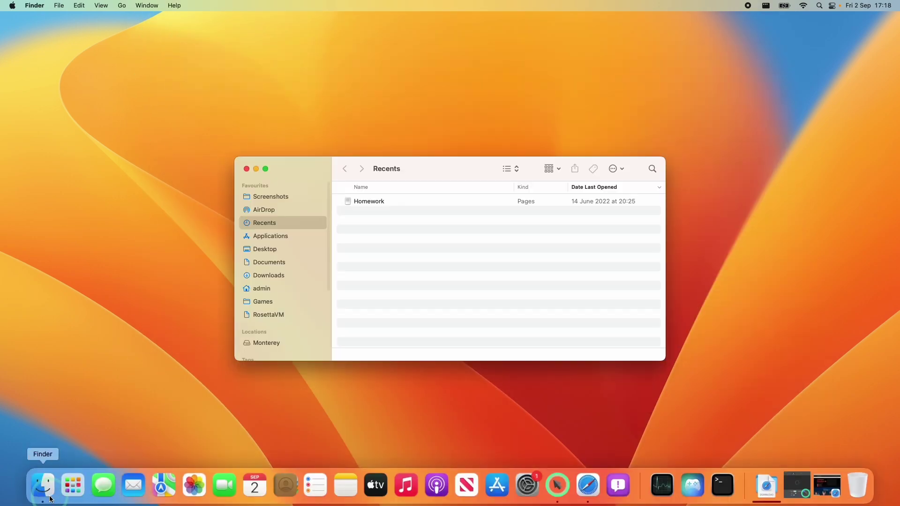
left_click(268, 277)
left_click(394, 202)
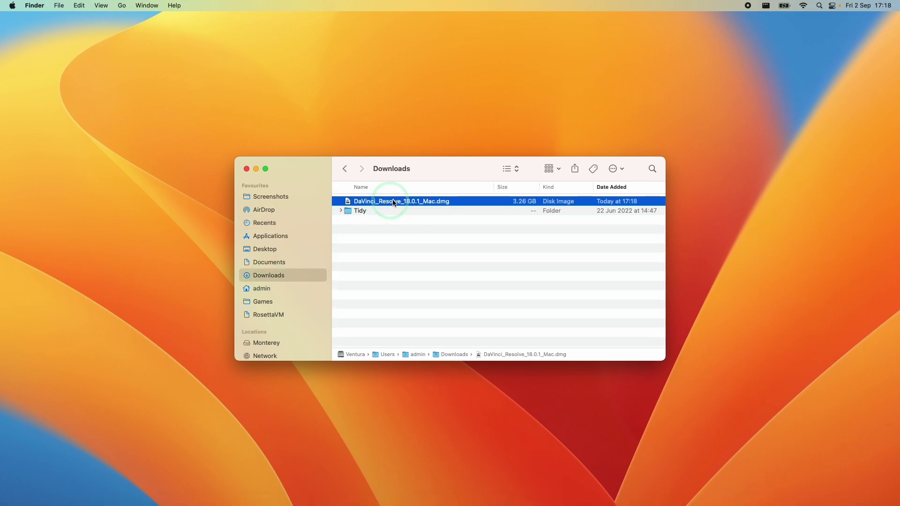
double_click(418, 202)
left_click(280, 273)
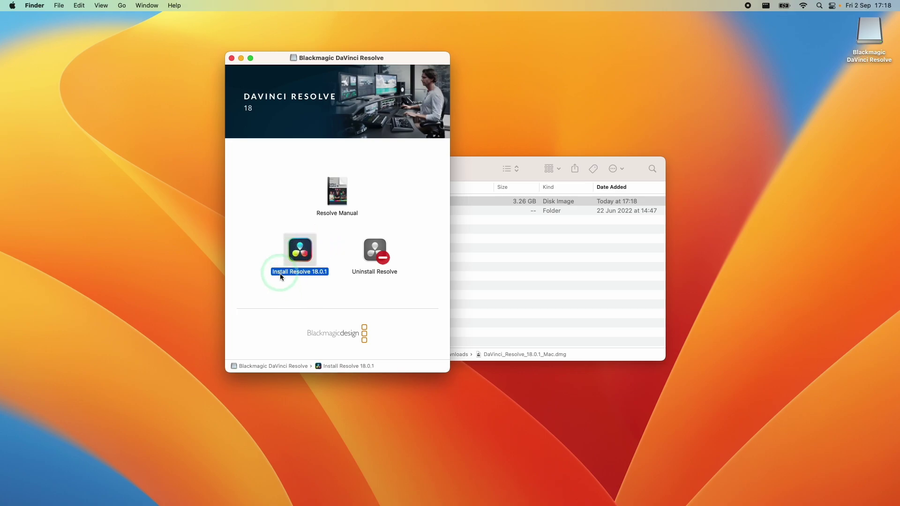
Run Install Resolve 18.0.1: accept the licence, install with the admin password, then close, keeping the installer.
left_click(299, 249)
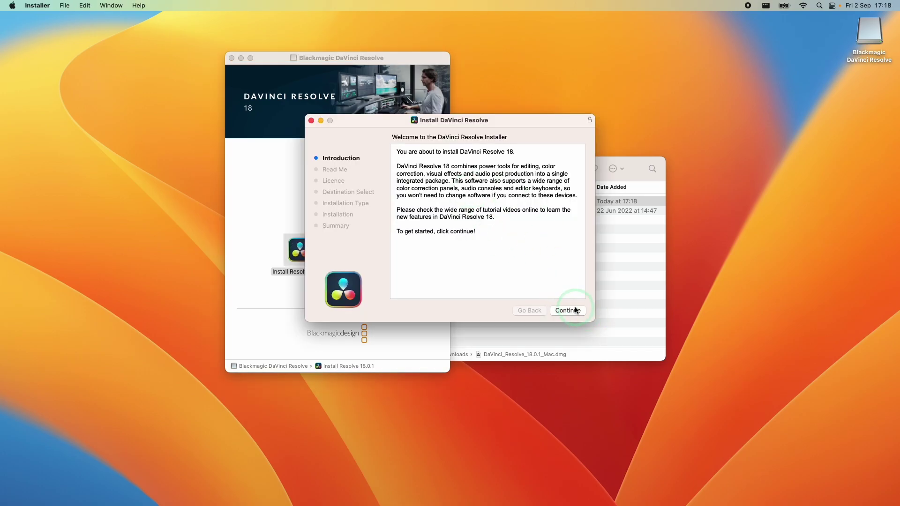
left_click(568, 311)
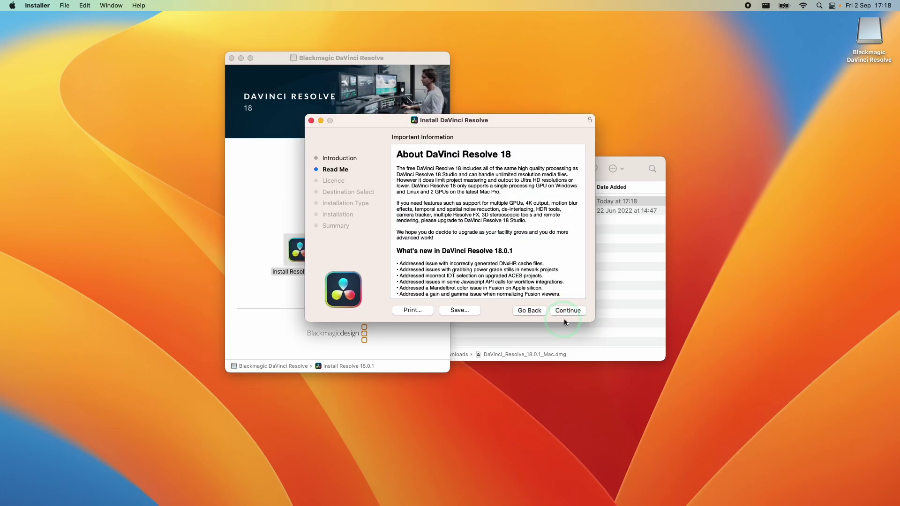
left_click(570, 312)
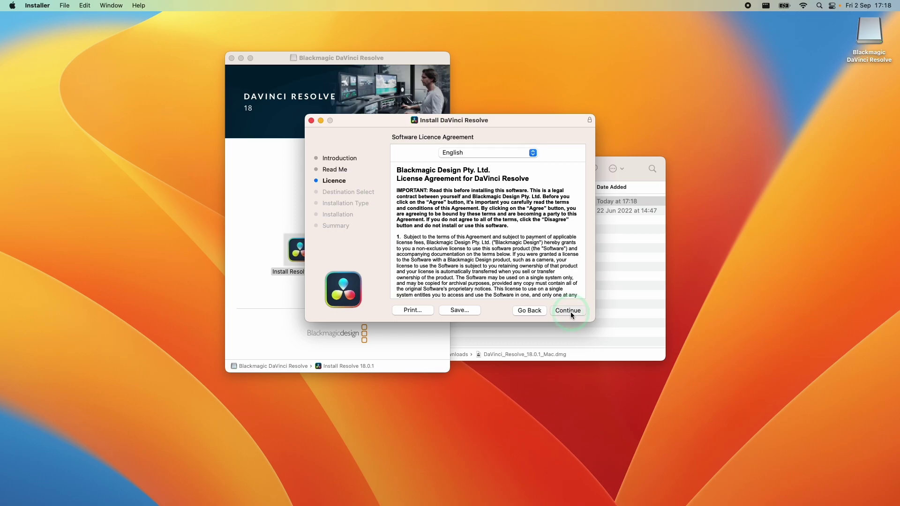
left_click(570, 311)
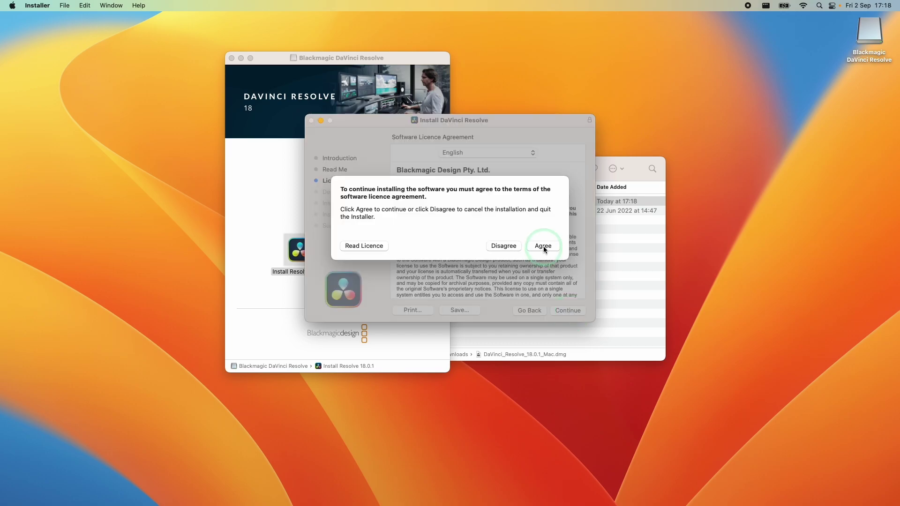
left_click(568, 309)
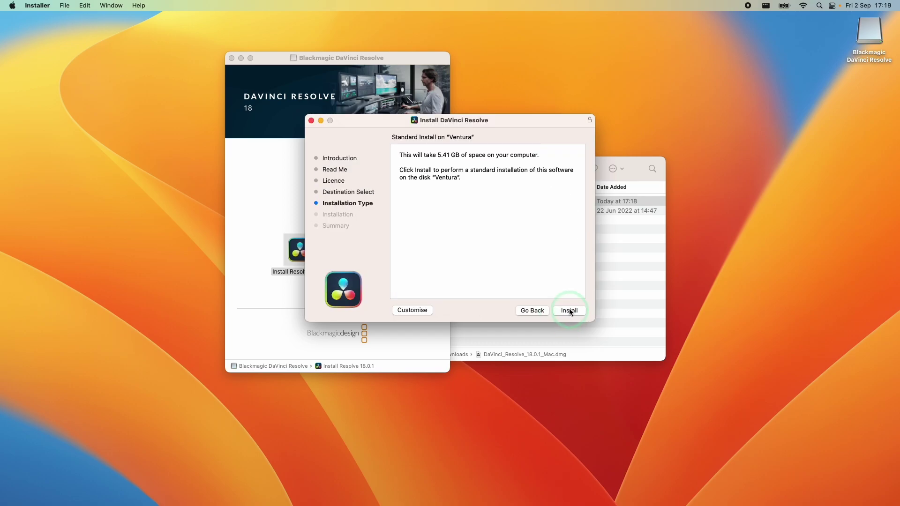
left_click(568, 310)
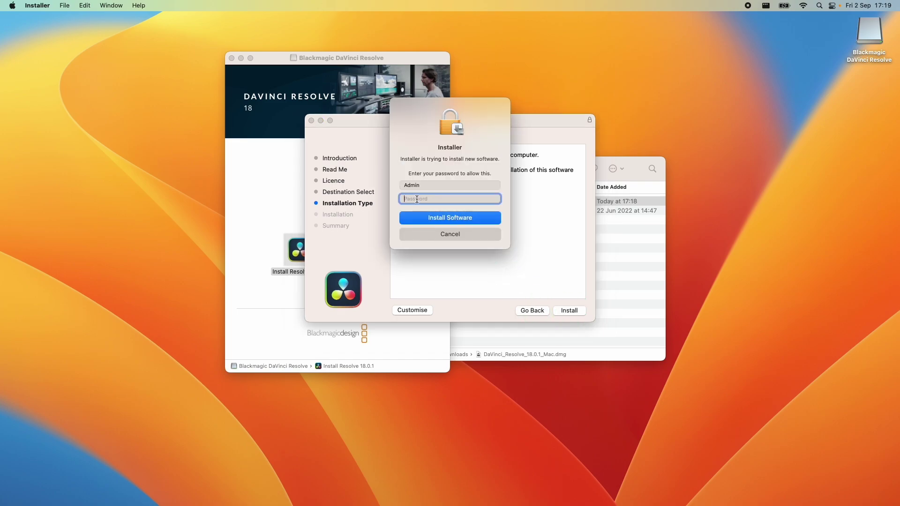
left_click(441, 222)
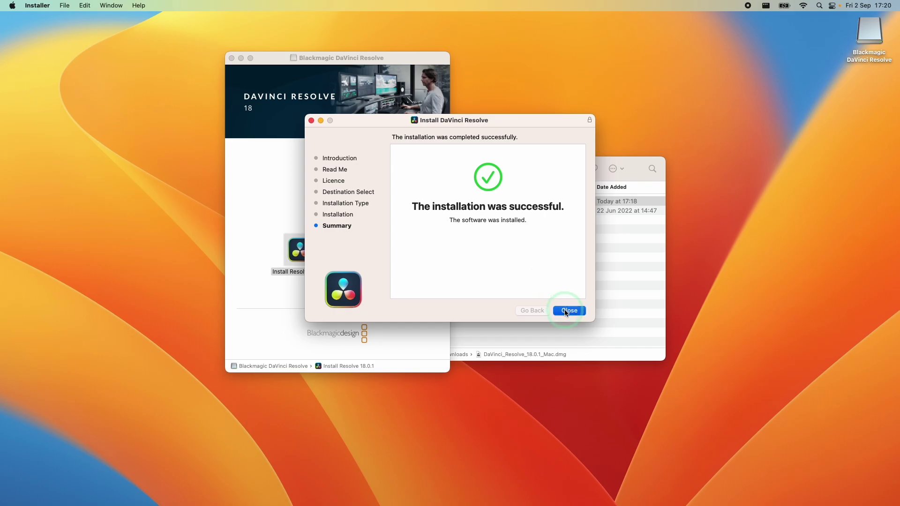
left_click(424, 266)
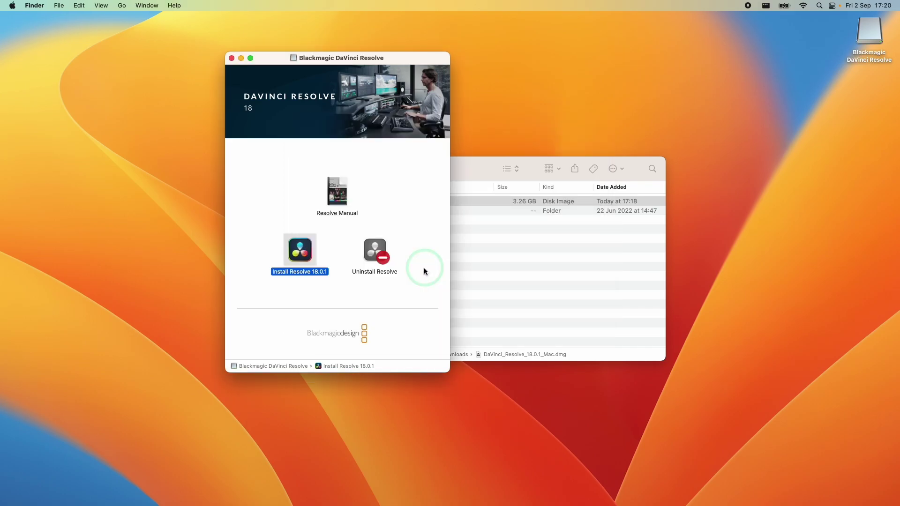
Close the disk image window and launch DaVinci Resolve from Applications' DaVinci Resolve folder.
left_click(231, 58)
left_click(378, 269)
left_click(266, 237)
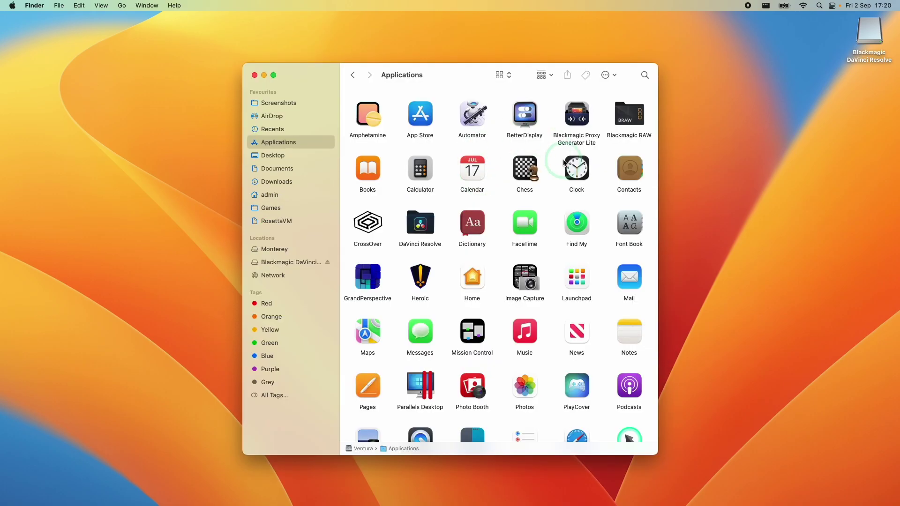
left_click(420, 224)
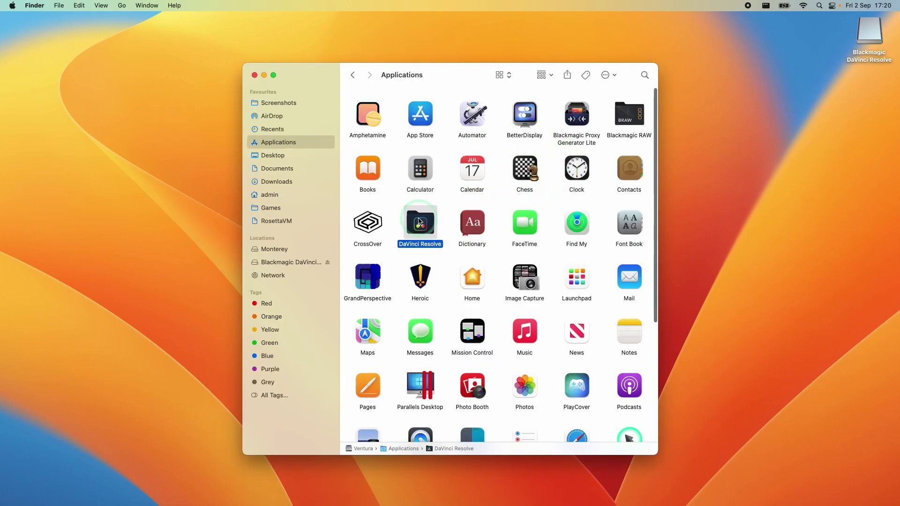
double_click(421, 230)
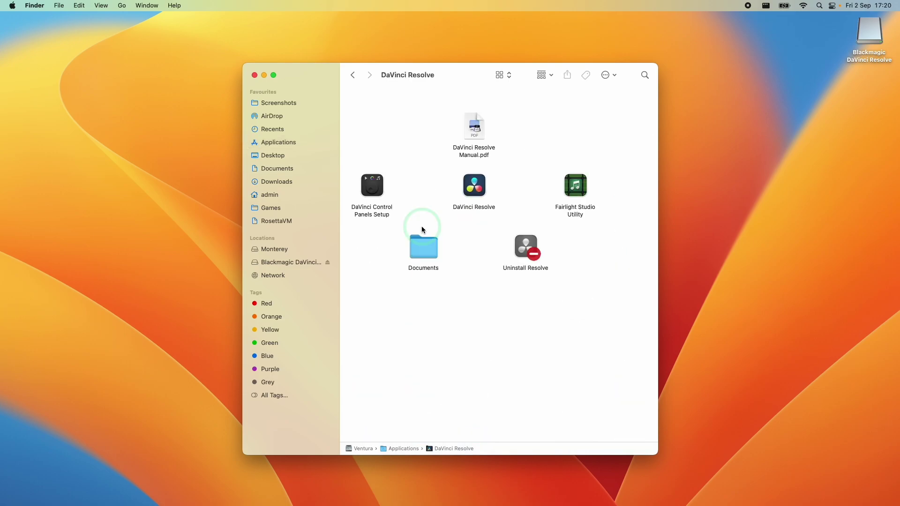
left_click(486, 189)
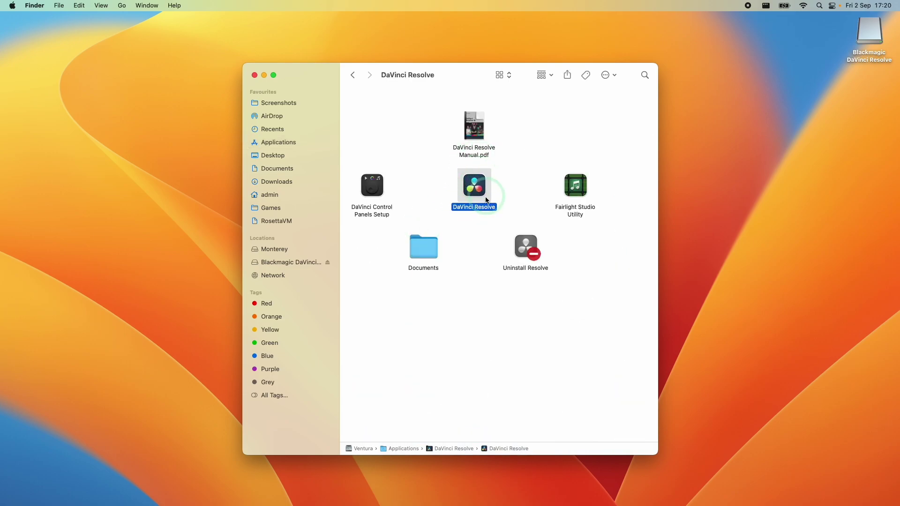
double_click(479, 194)
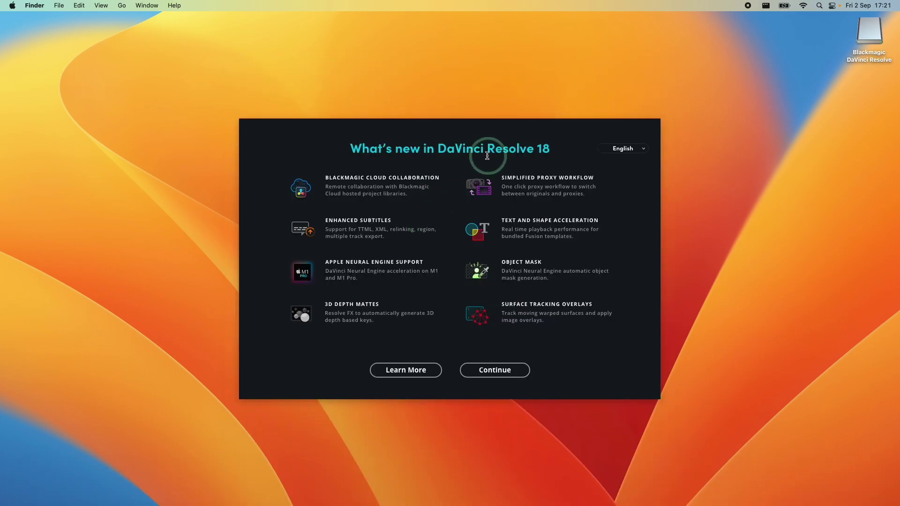
Dismiss the What's new overview, then choose Skip and Start Right Now in quick setup.
left_click(494, 371)
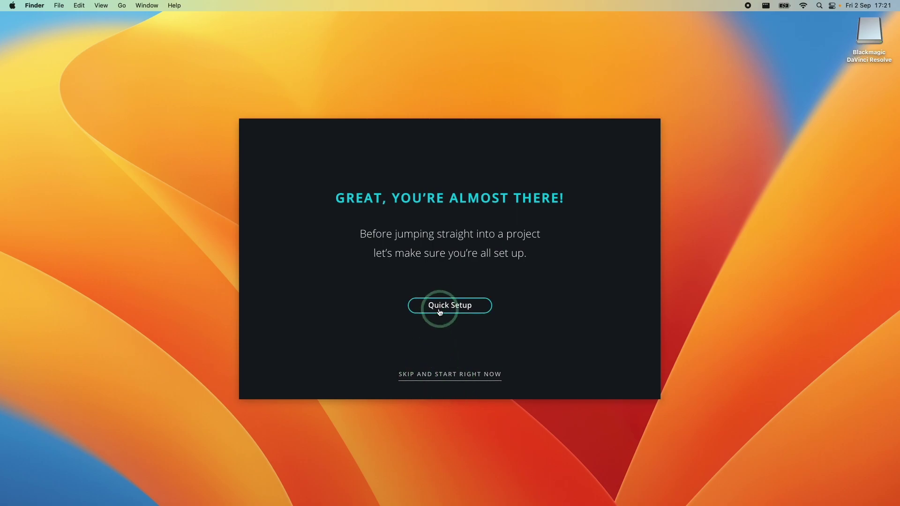
left_click(466, 374)
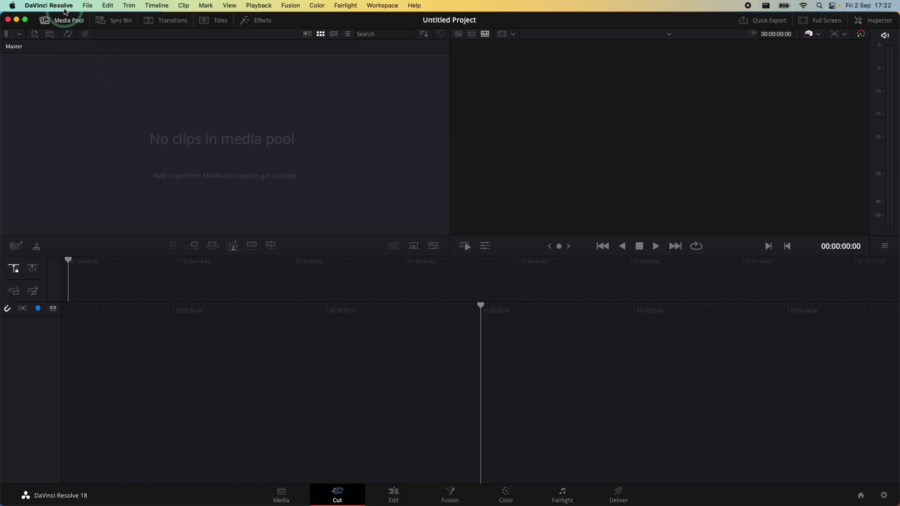
Open and close About DaVinci Resolve, then drag the Edit page playhead further along the clip.
left_click(48, 5)
left_click(60, 19)
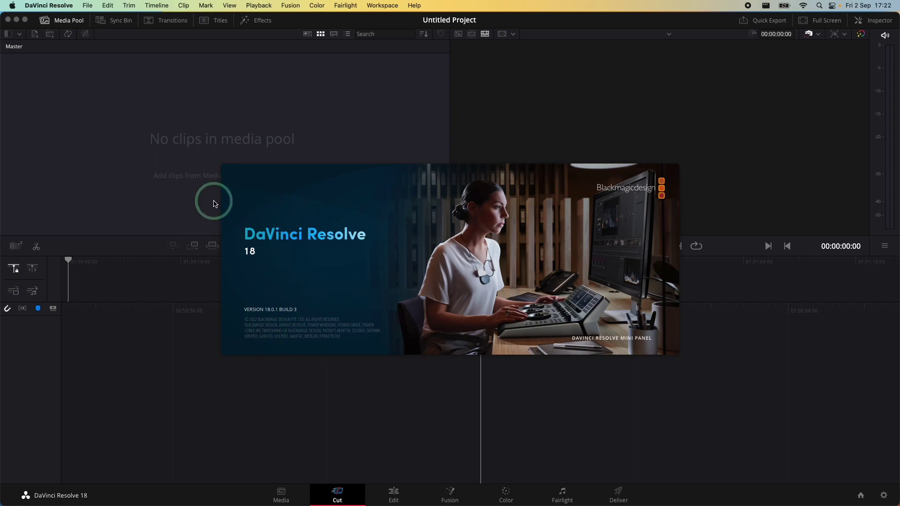
right_click(149, 165)
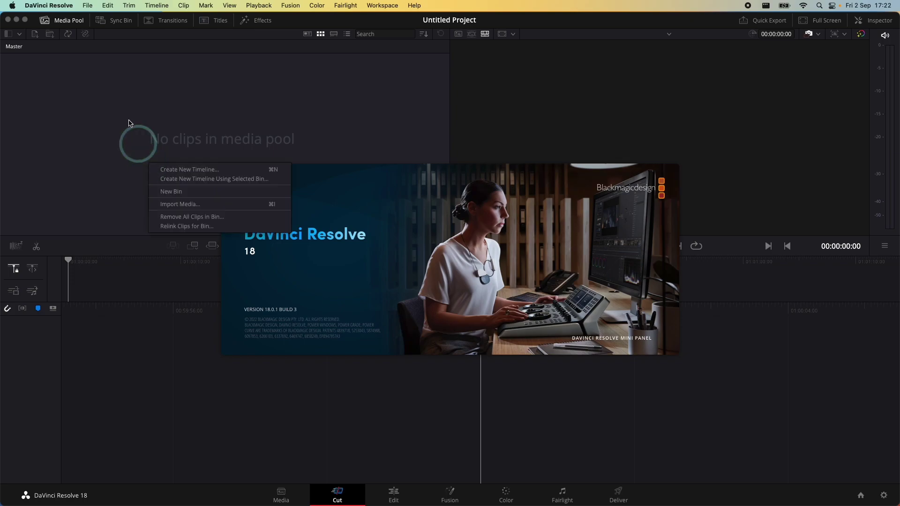
left_click(138, 143)
left_click(404, 412)
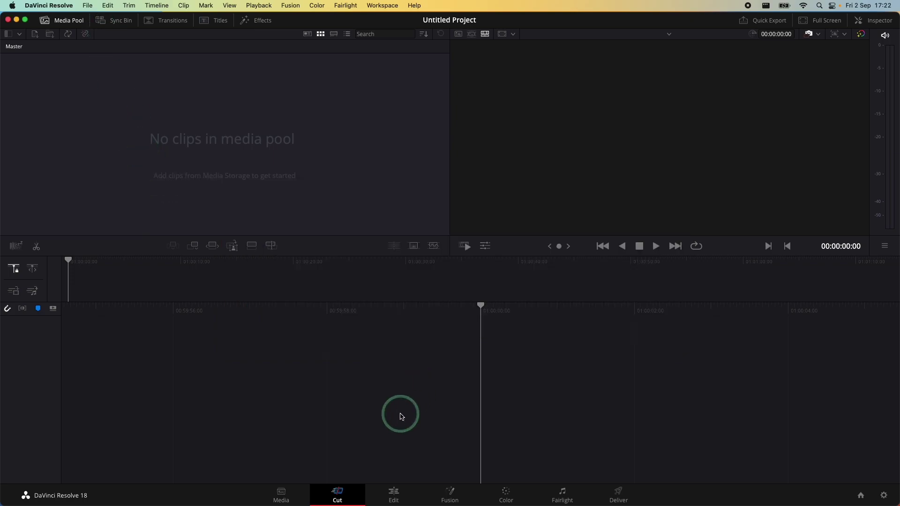
left_click(84, 4)
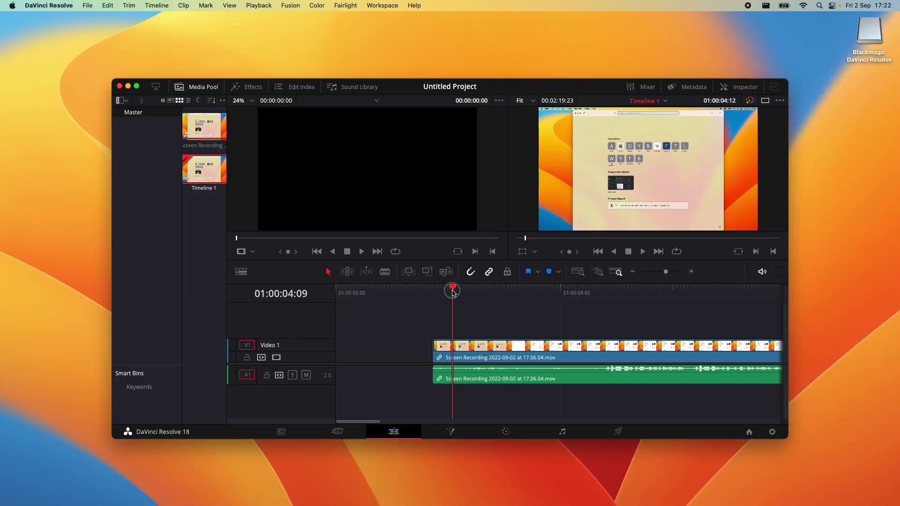
left_click_drag(452, 291, 492, 293)
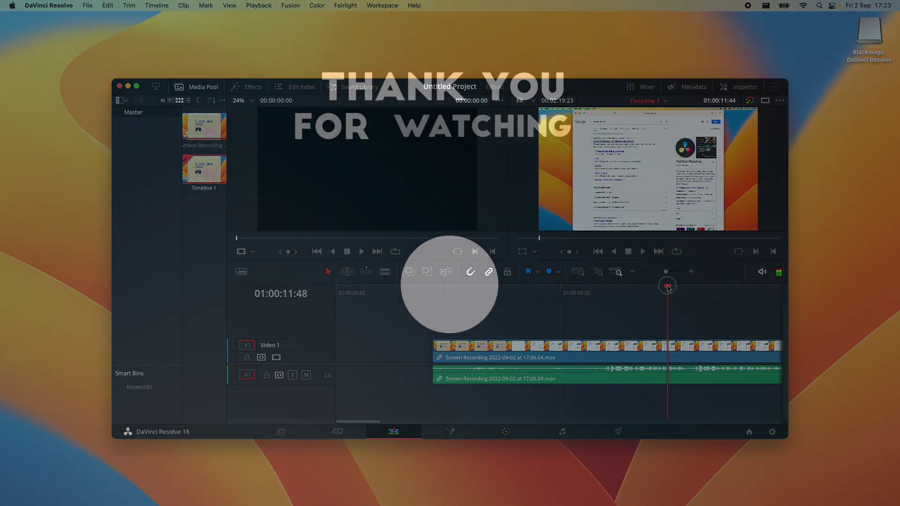